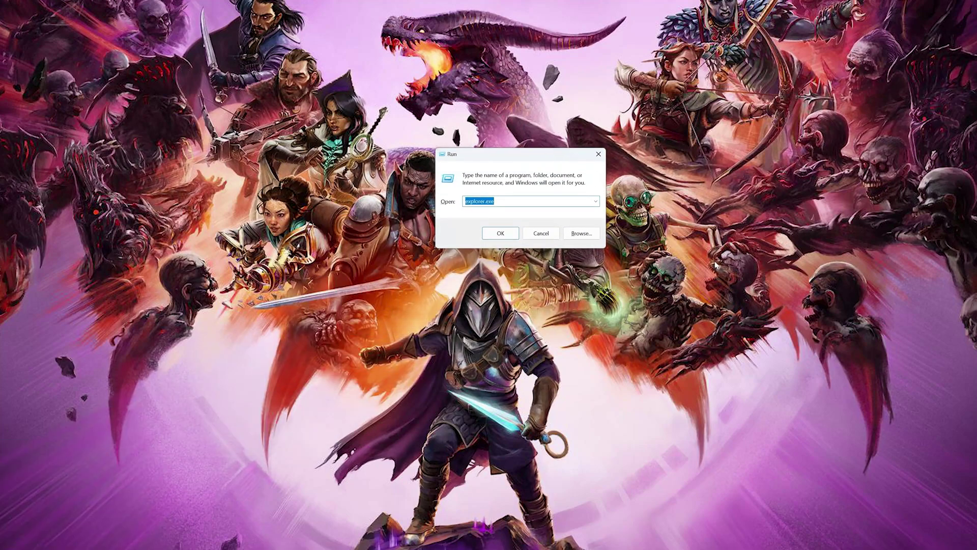
text(d)
text(evmgmt.)
text(msc)
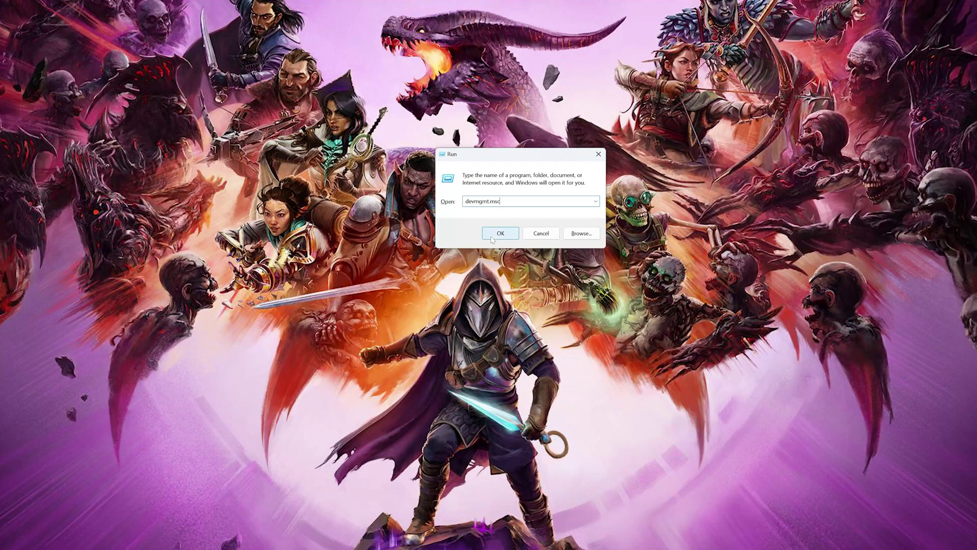
Show the NVIDIA GeForce RTX 4090's Driver tab (NVIDIA, version 31.0.15.4633, 12/6/2023).
click(492, 239)
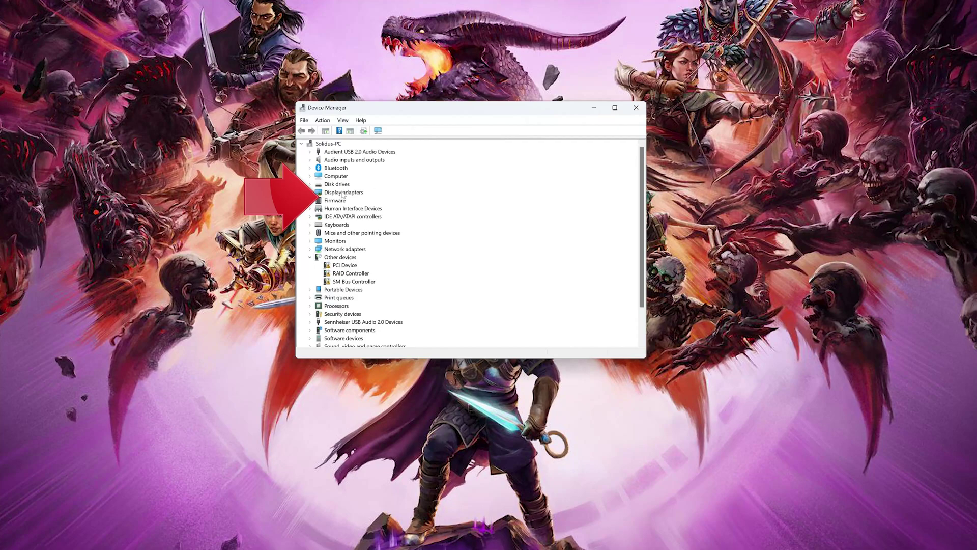
click(344, 192)
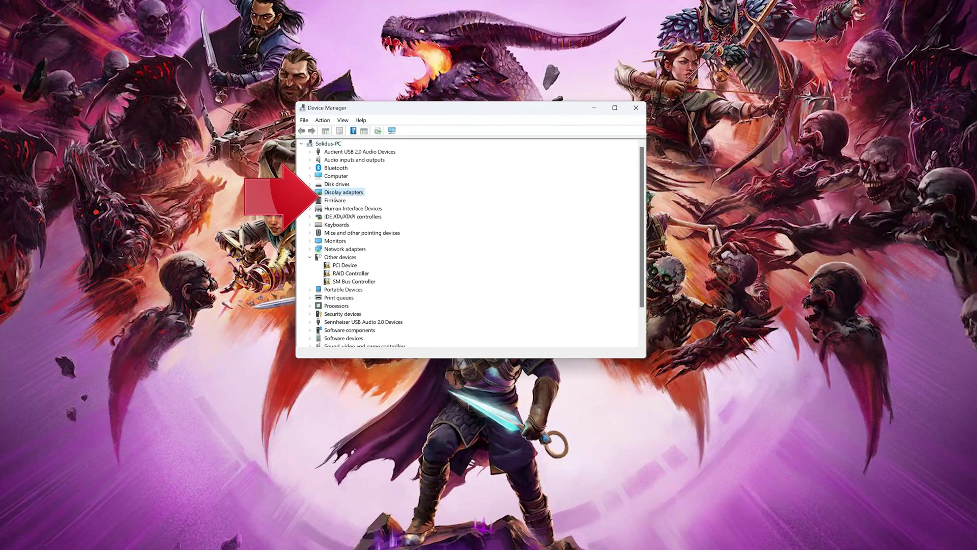
click(311, 194)
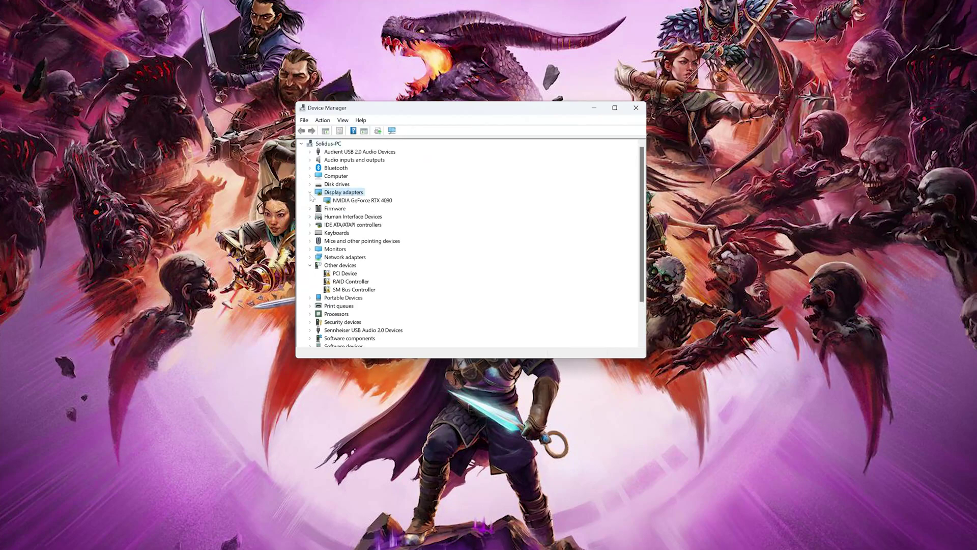
click(344, 200)
right_click(344, 202)
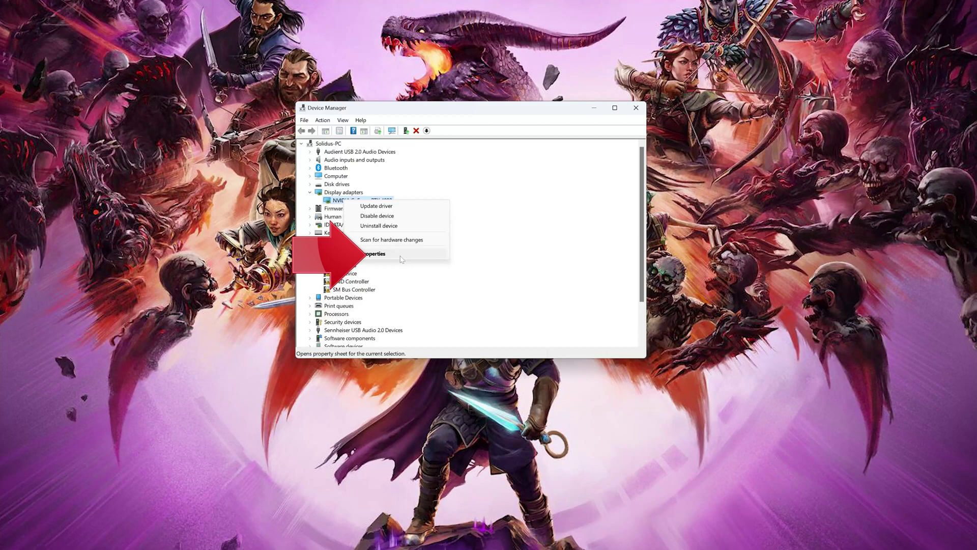
click(401, 254)
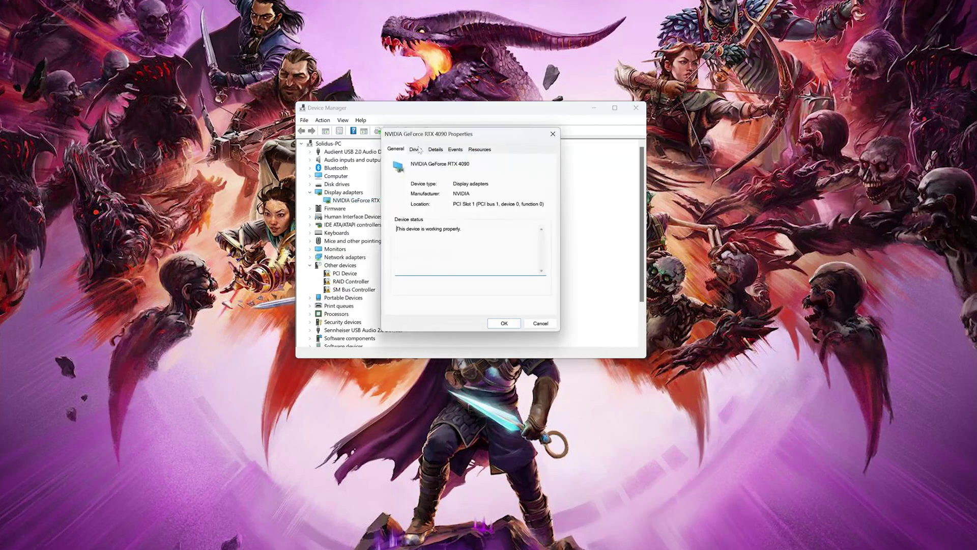
click(418, 152)
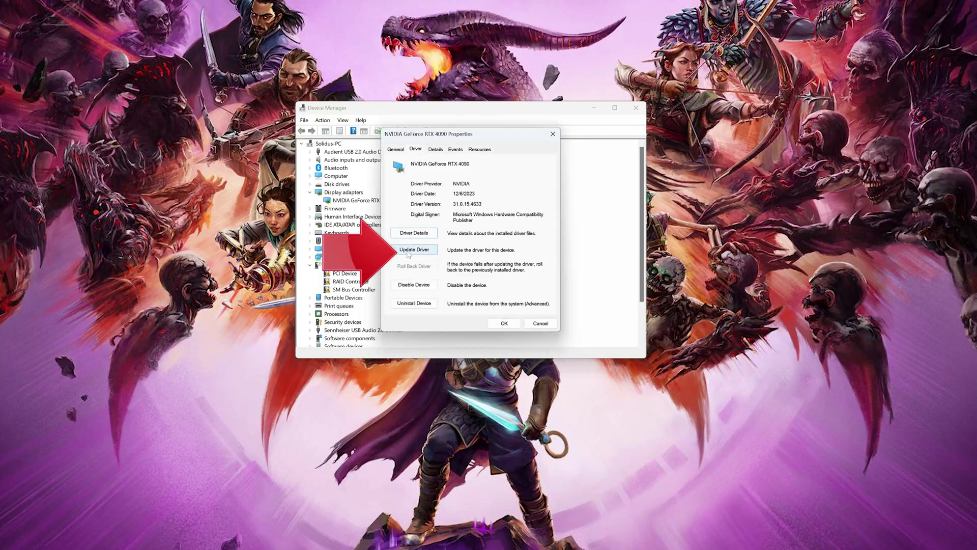
Auto-search for a newer RTX 4090 driver, then look for updated drivers on Windows Update.
click(408, 254)
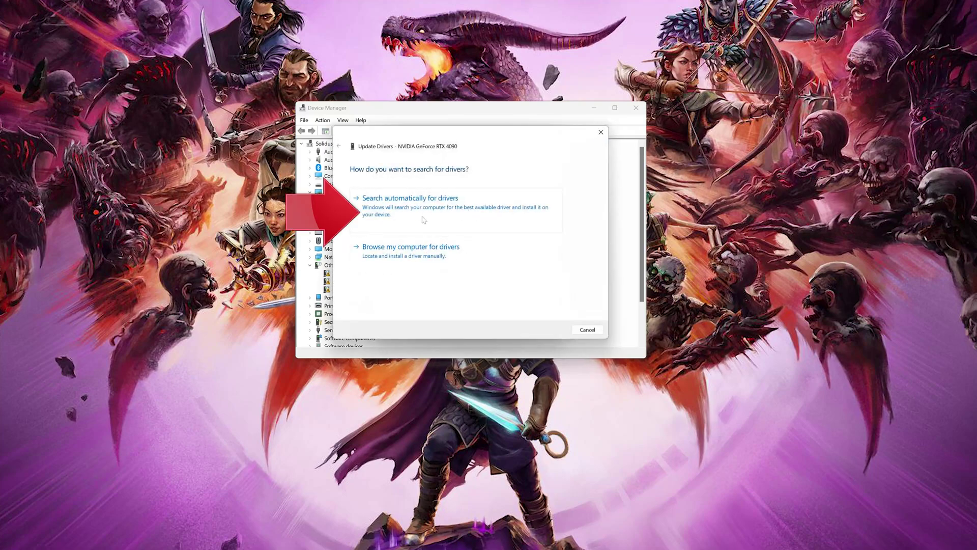
click(465, 215)
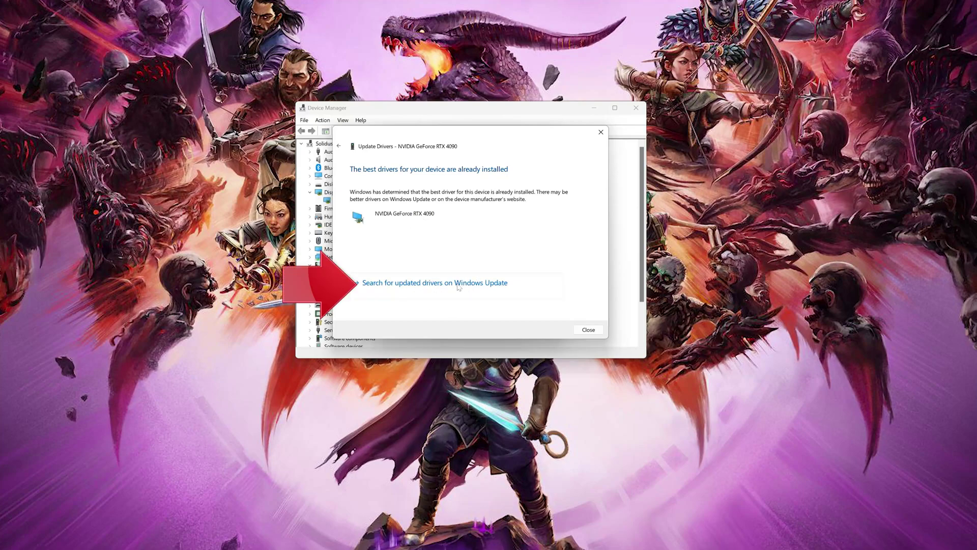
click(458, 284)
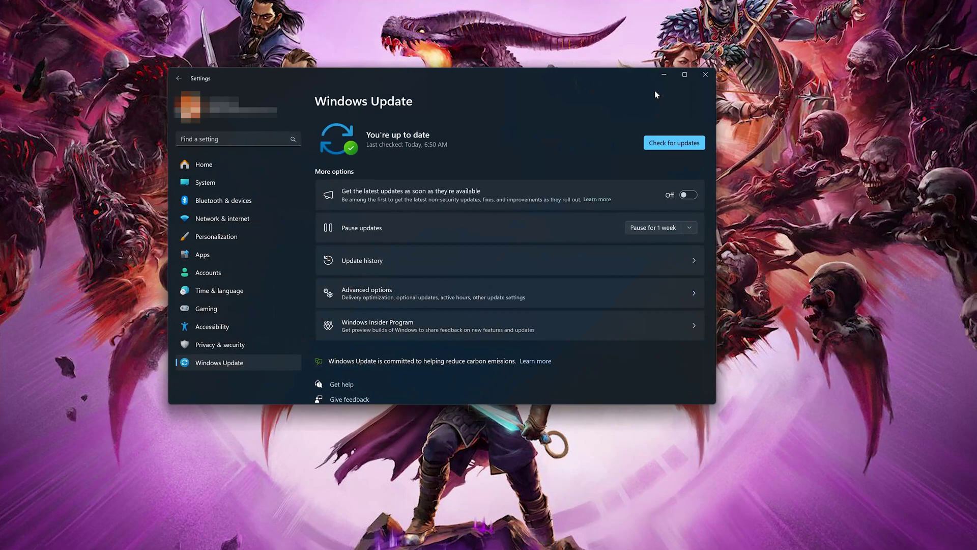
Run Check for updates on the Windows Update settings page.
click(669, 144)
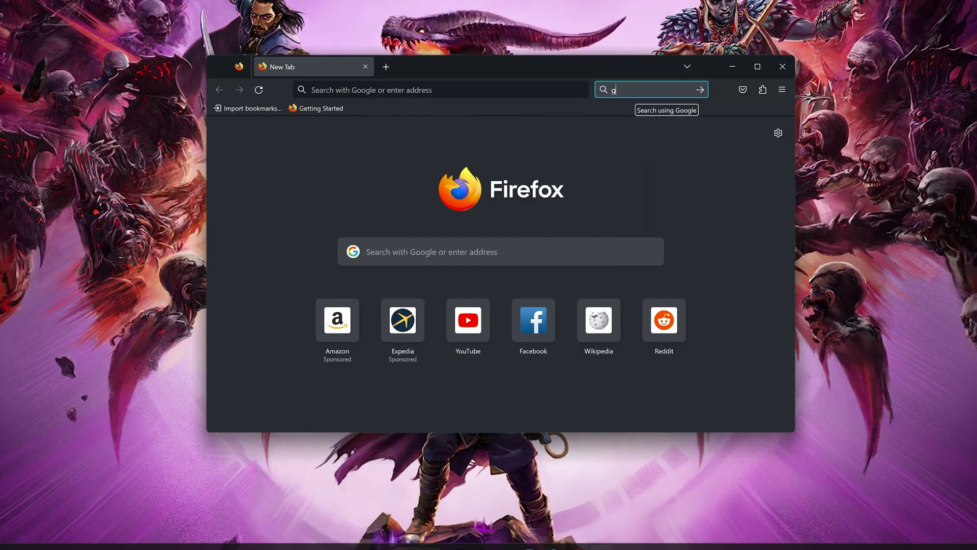
text(eforce ex)
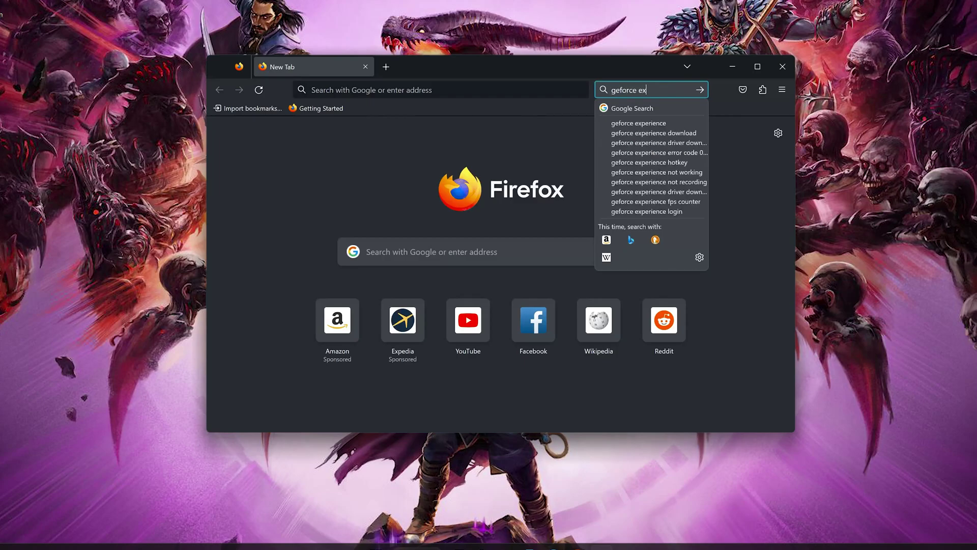
text(perience)
Google 'geforce experience' and open the nvidia.com GeForce Experience result.
key(Return)
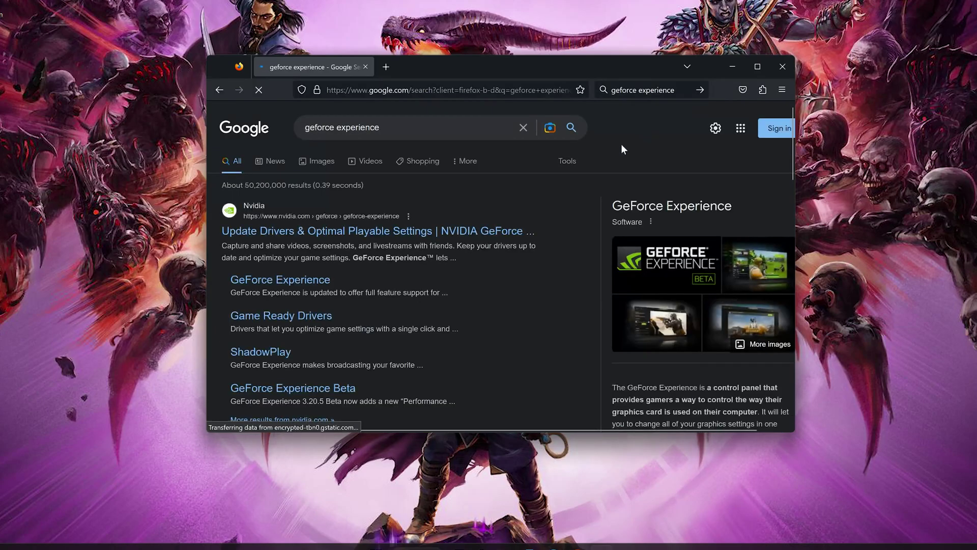
scroll(615, 149, down, 1)
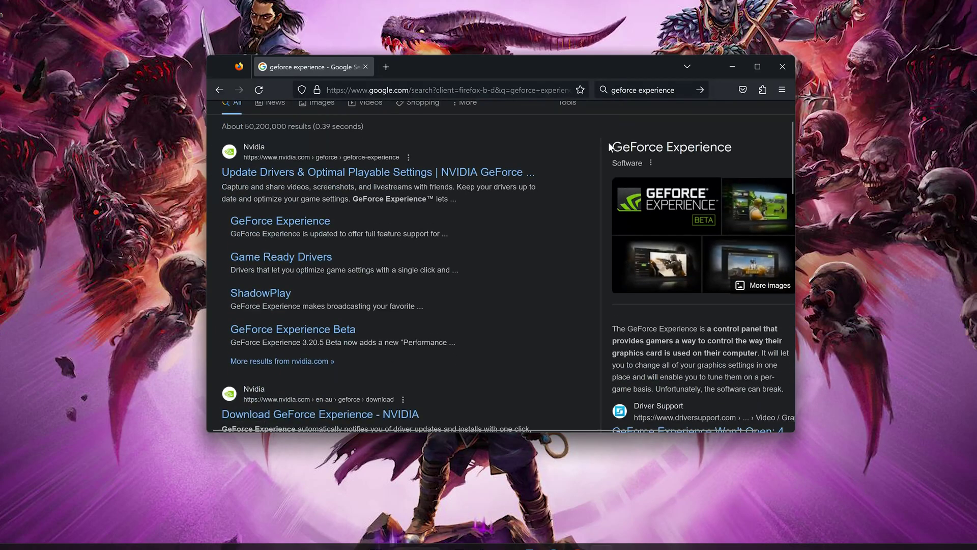
click(336, 175)
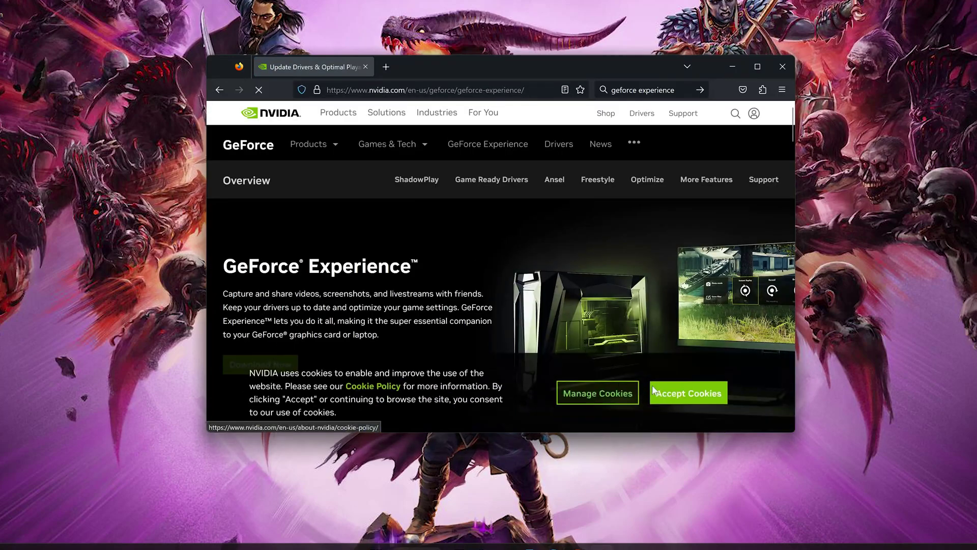
Accept NVIDIA's cookies and download the 125 MB GeForce Experience installer.
click(653, 391)
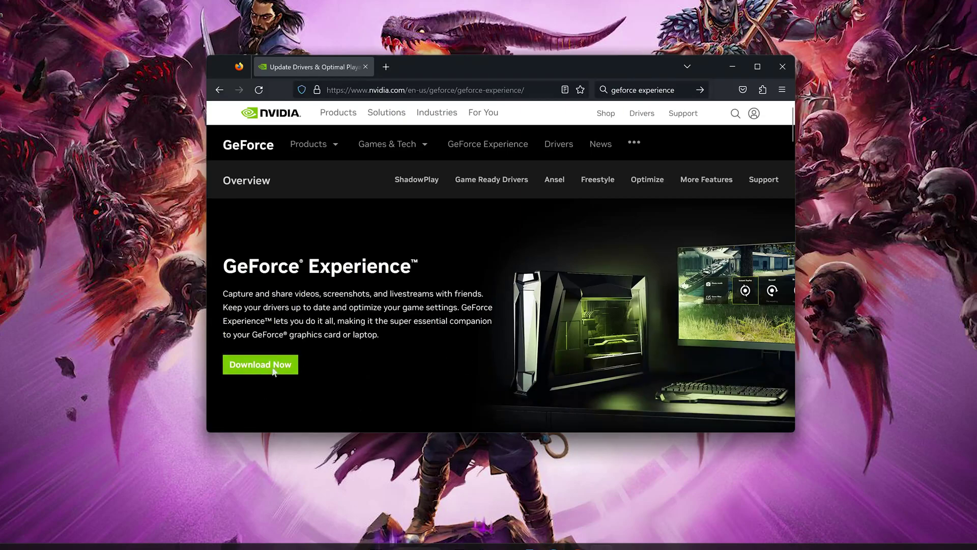
click(274, 371)
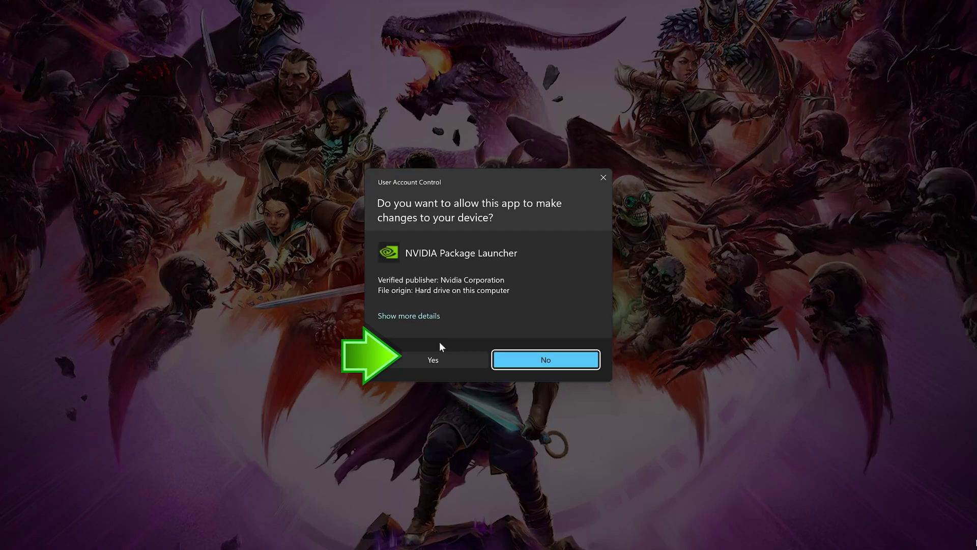
Approve the User Account Control prompt for NVIDIA Package Launcher.
click(442, 359)
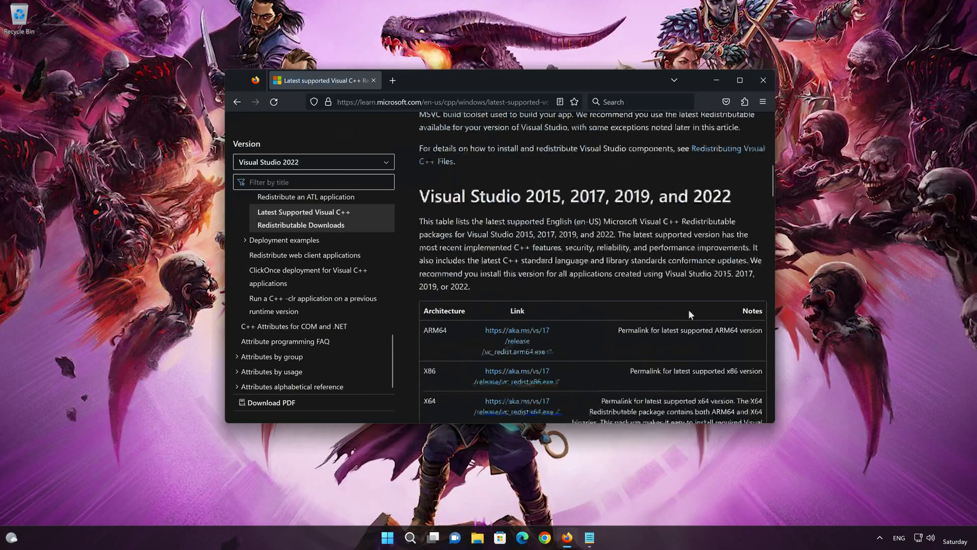
scroll(689, 309, down, 2)
Download the x86 and x64 Visual C++ Redistributable installers from Microsoft Learn.
click(516, 261)
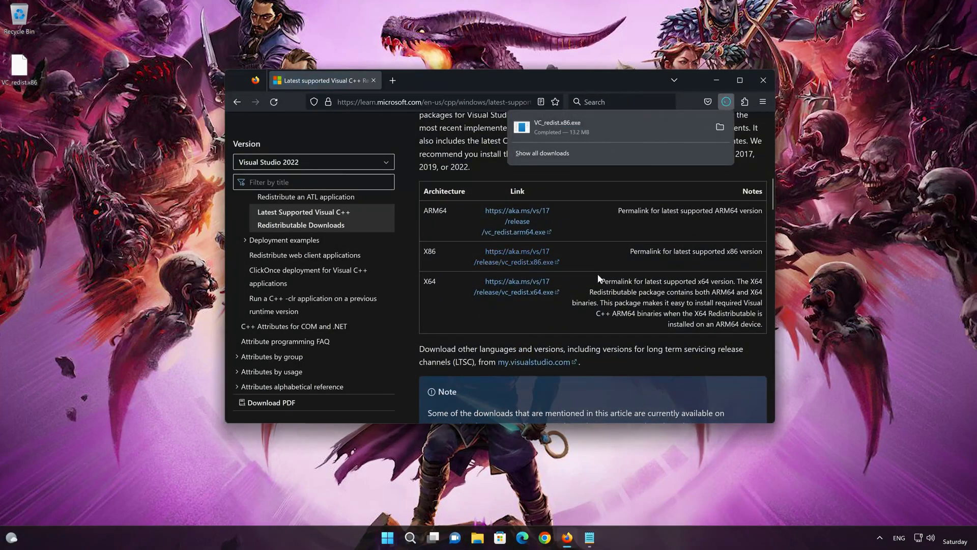
click(517, 291)
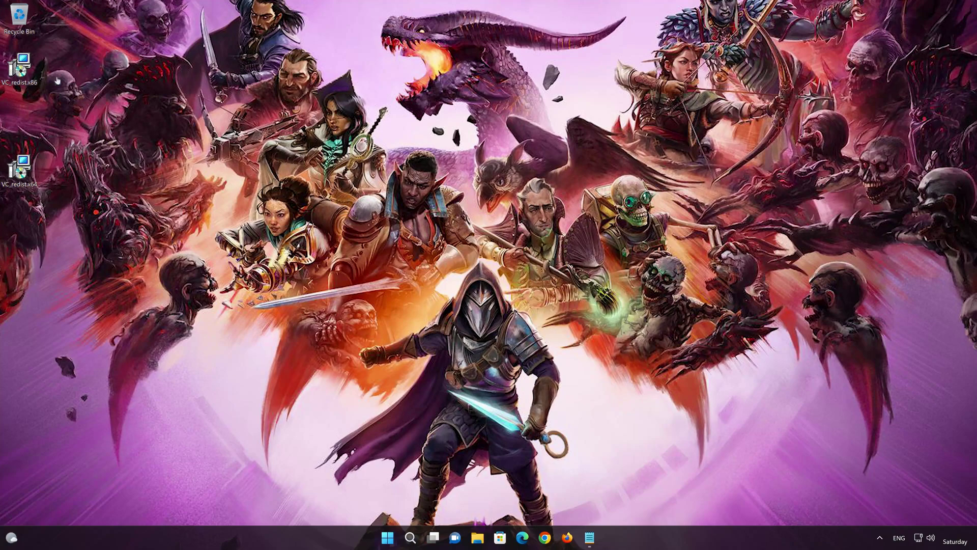
Run VC_redist.x86, accept the license terms, and install the x86 Visual C++ 2015-2022 redistributable.
double_click(22, 71)
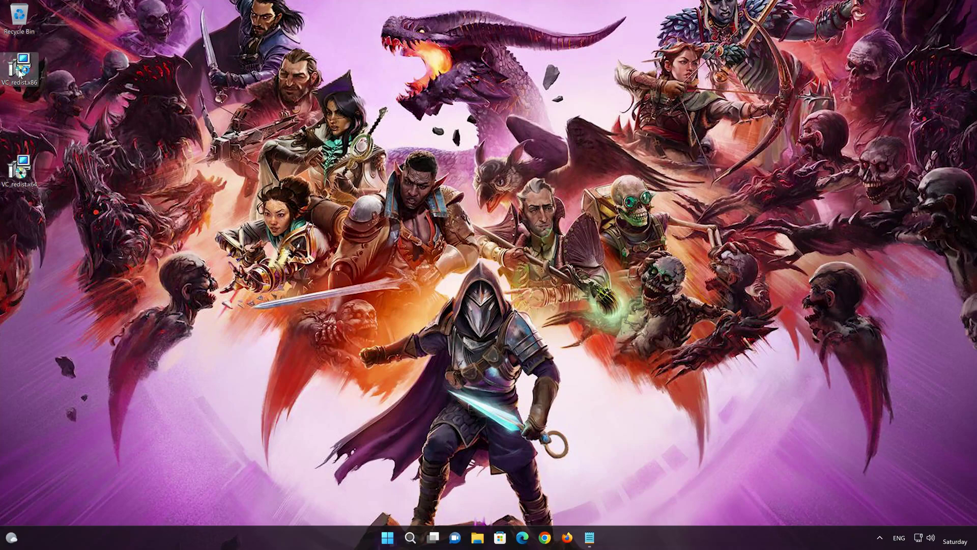
click(375, 309)
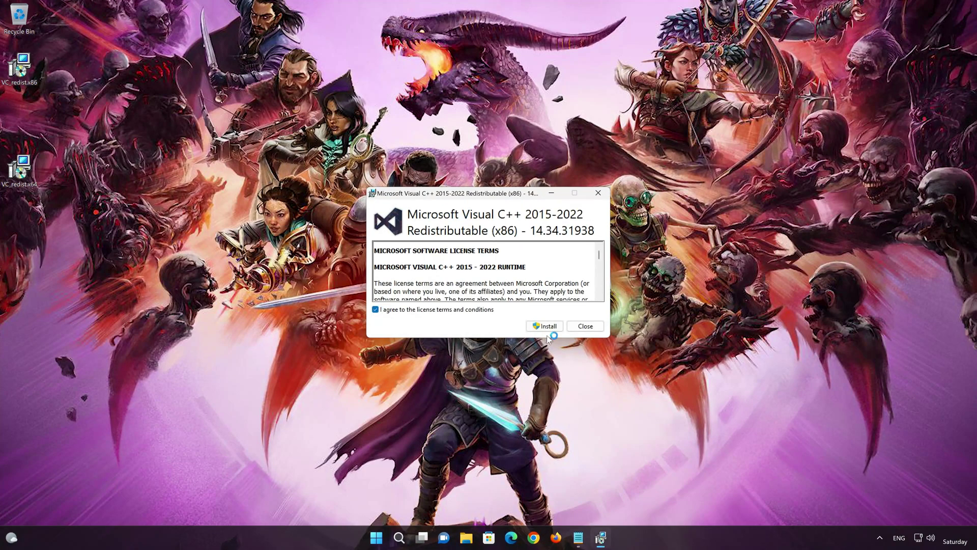
click(548, 326)
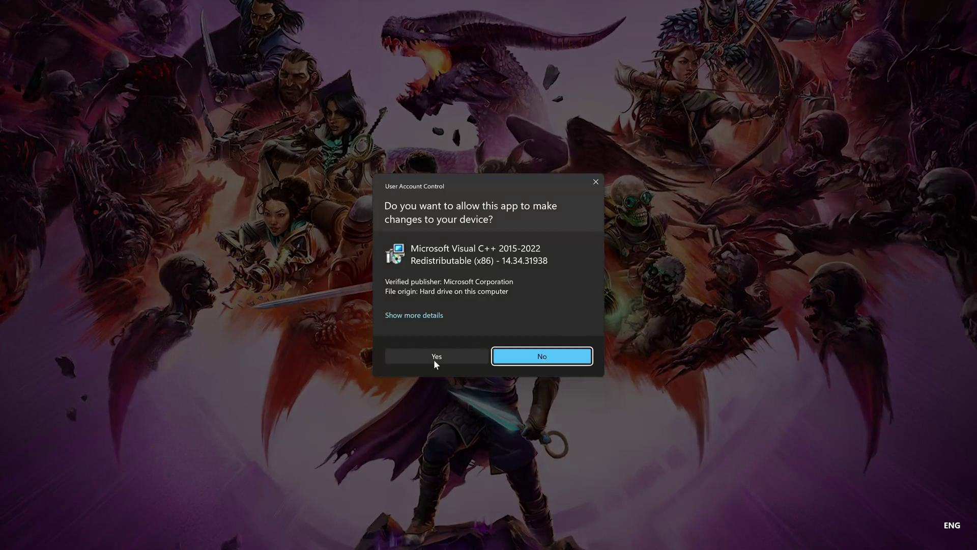
click(550, 356)
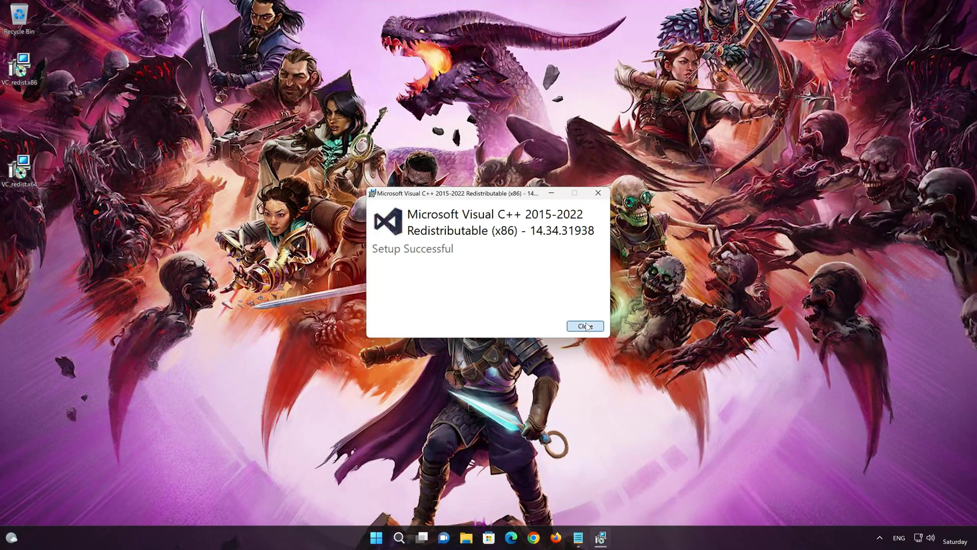
click(586, 328)
Run VC_redist.x64, accept the license terms, and install the x64 redistributable.
double_click(19, 178)
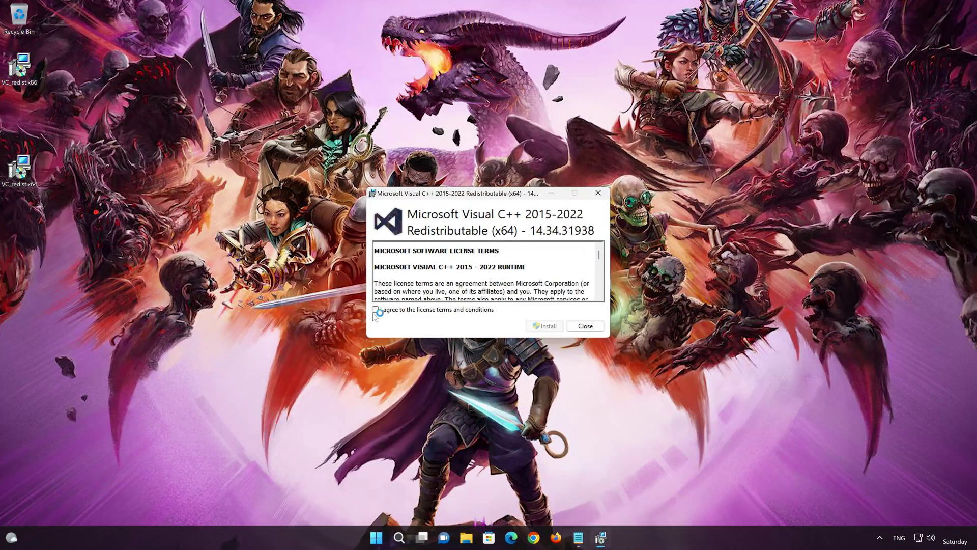
click(376, 311)
click(545, 326)
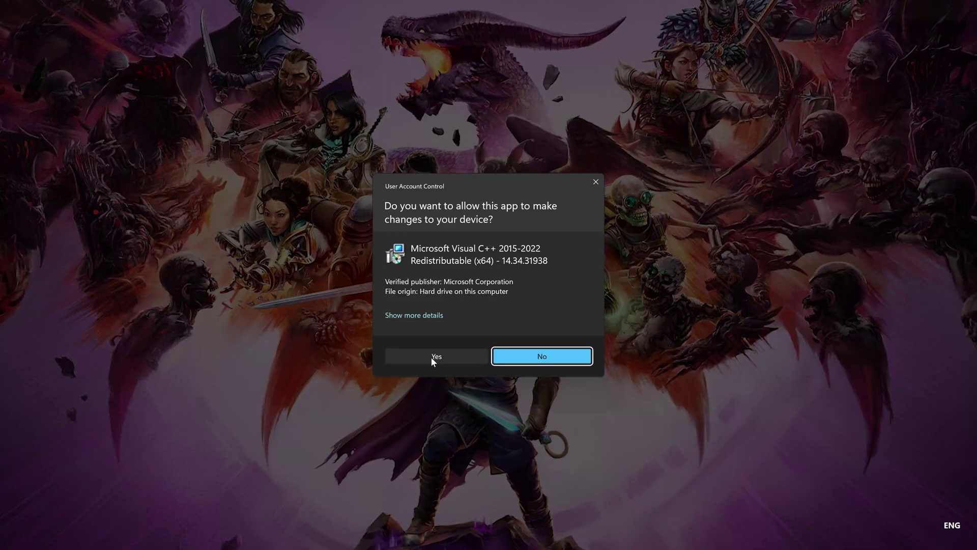
click(431, 356)
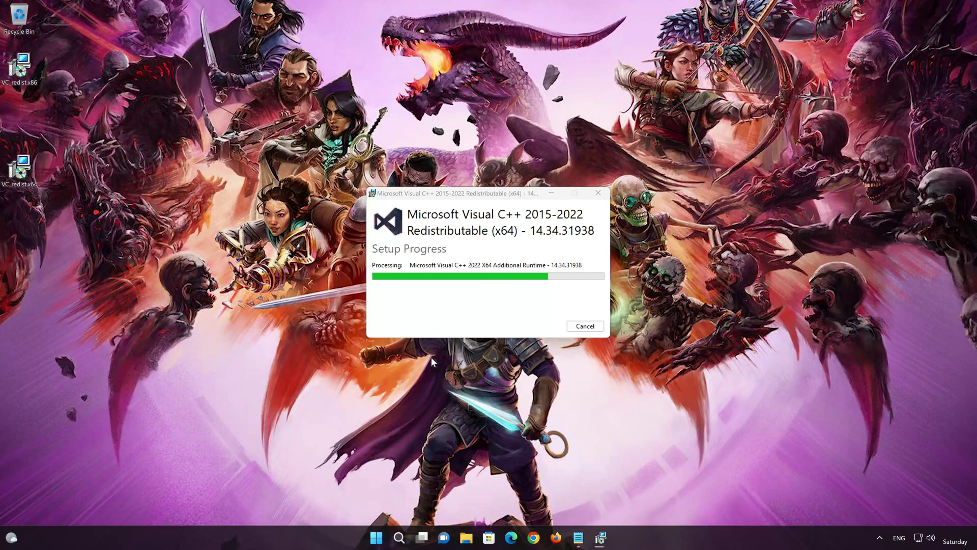
click(584, 327)
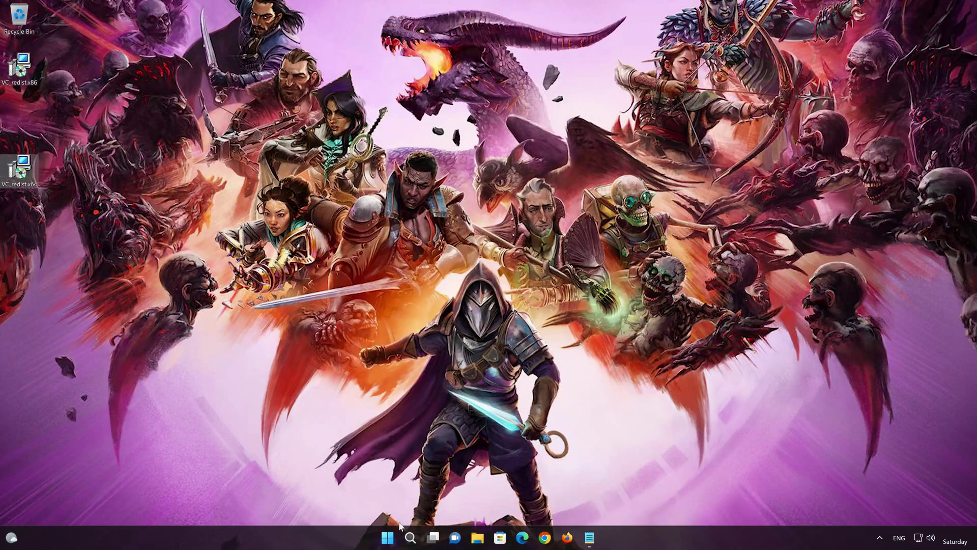
Restart the computer, then download and save the DirectX SDK installer.
click(387, 538)
click(613, 500)
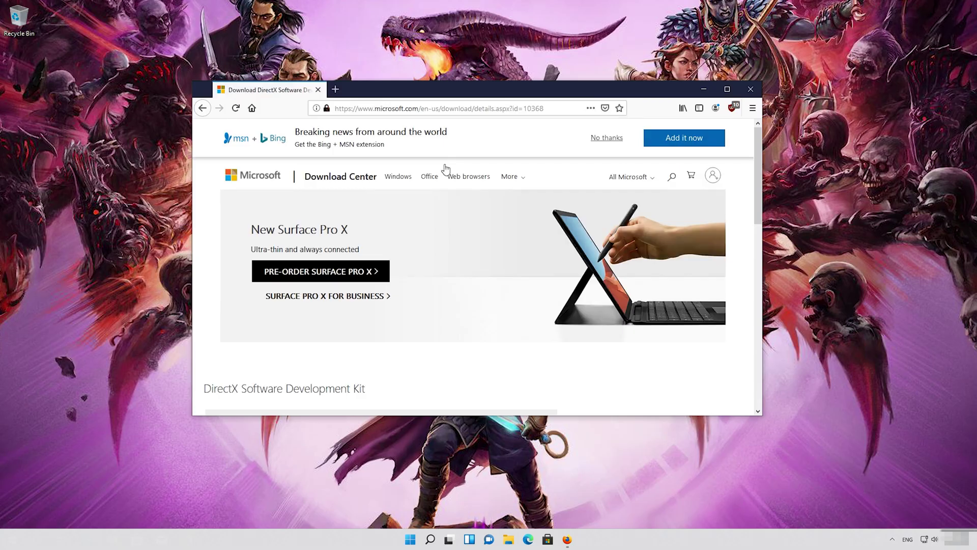
scroll(443, 204, down, 1)
scroll(441, 205, down, 4)
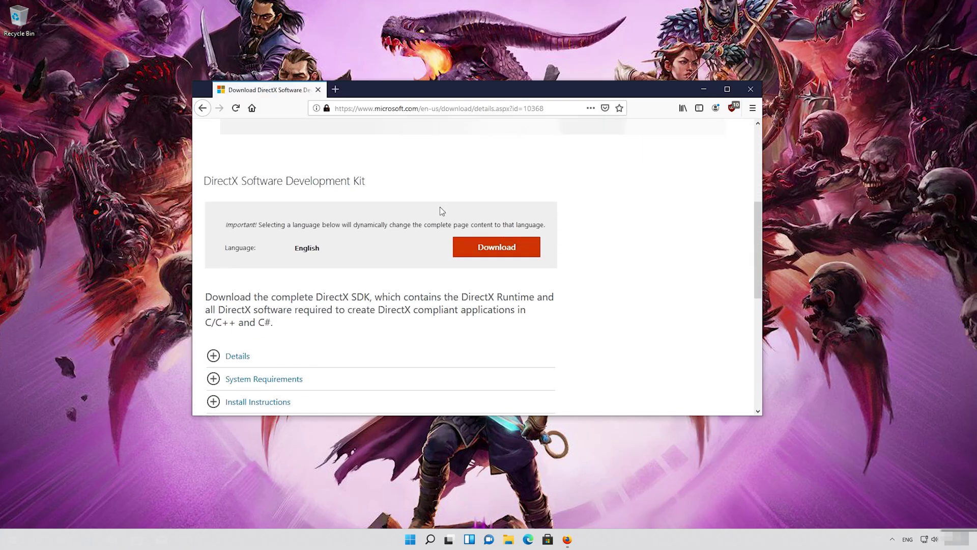
click(498, 247)
click(516, 284)
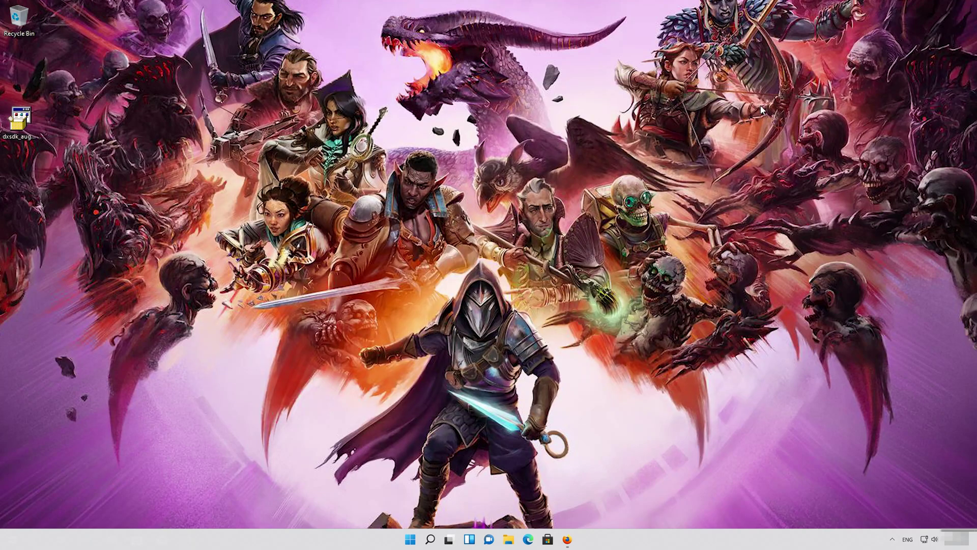
Accept the DirectX SDK license, unzip its 3,171 files, and download .NET Framework 3.5.
double_click(20, 118)
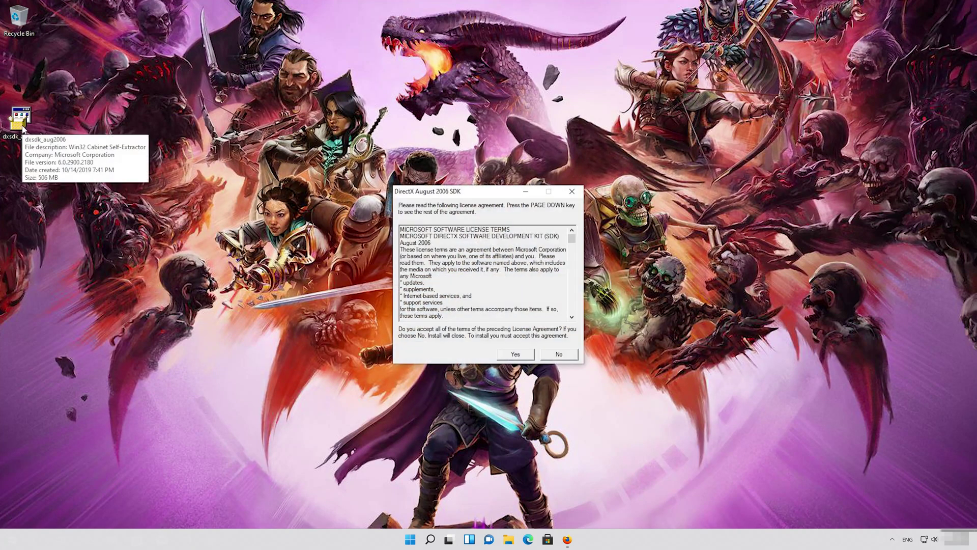
click(515, 354)
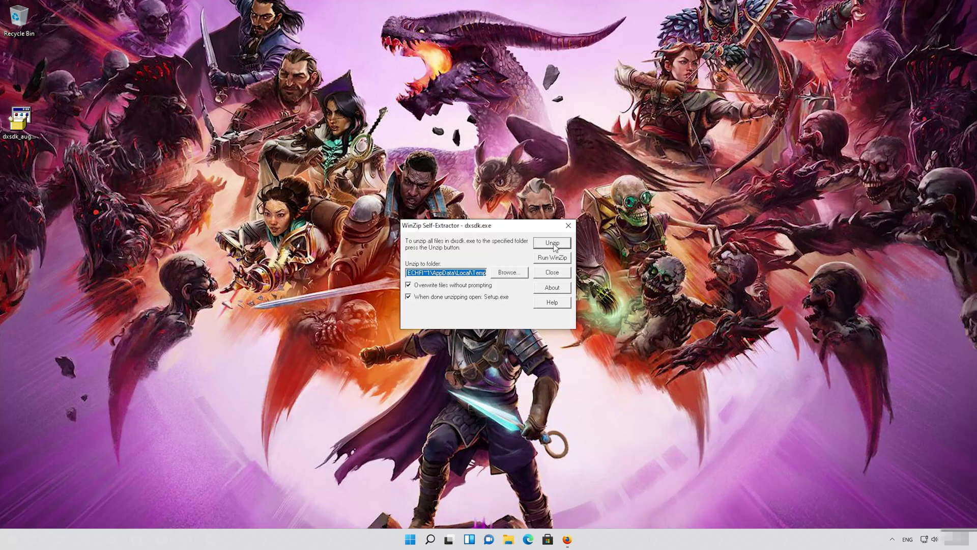
click(552, 244)
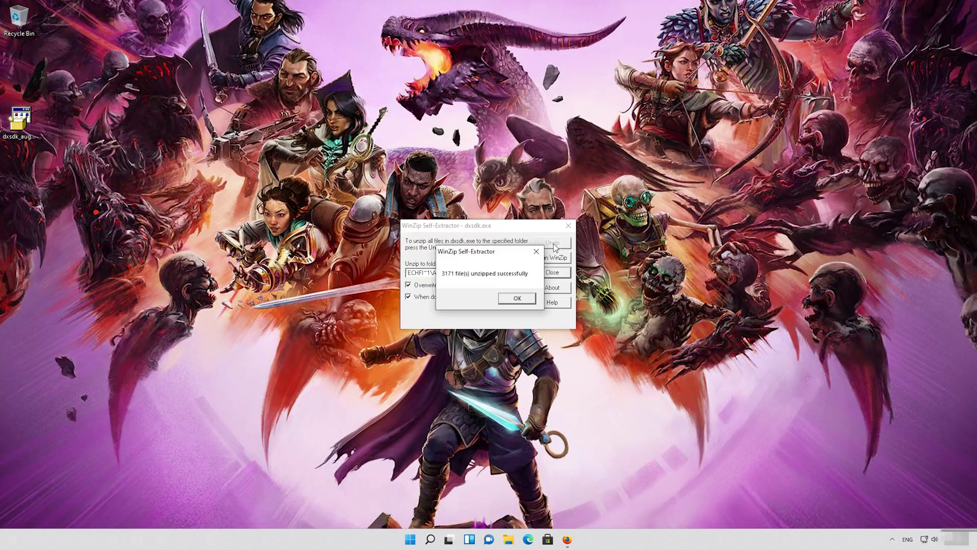
click(516, 297)
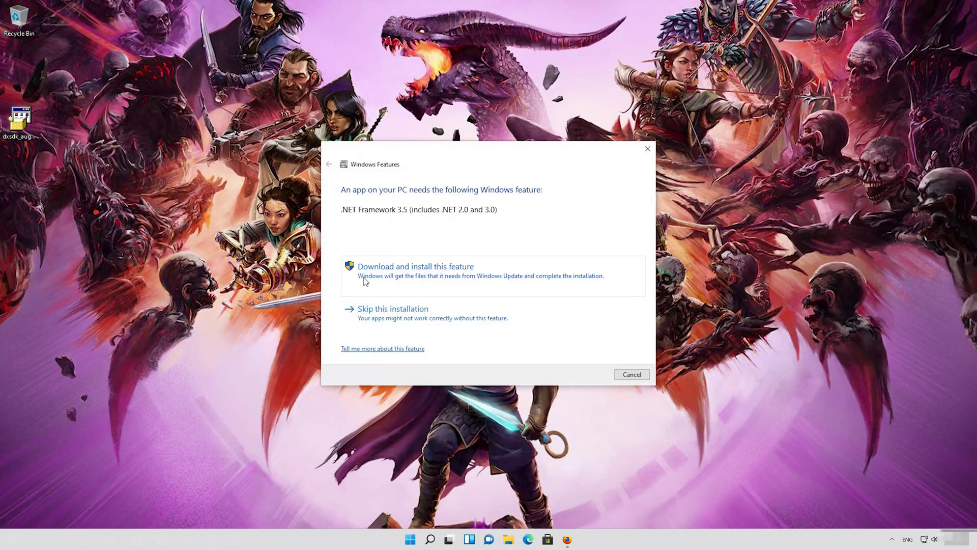
click(364, 281)
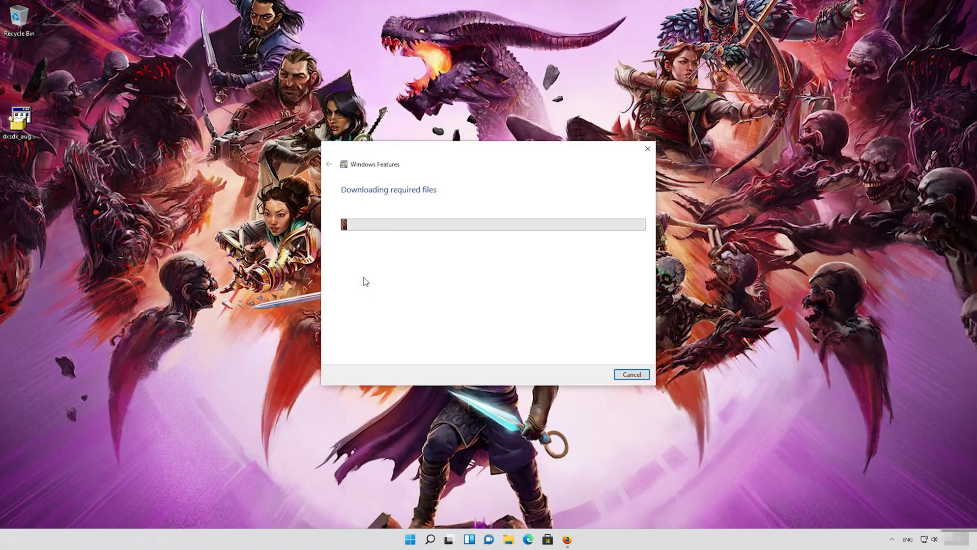